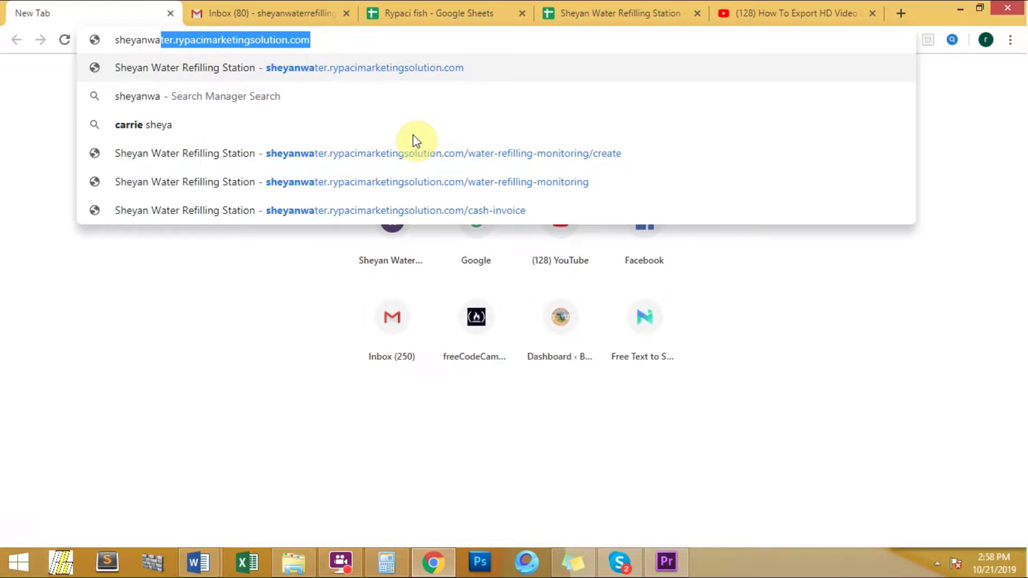
# Step: Load sheyanwater.rypacimarketingsolution.com in Chrome
pyautogui.write('.rypacimarketingsolution.com')
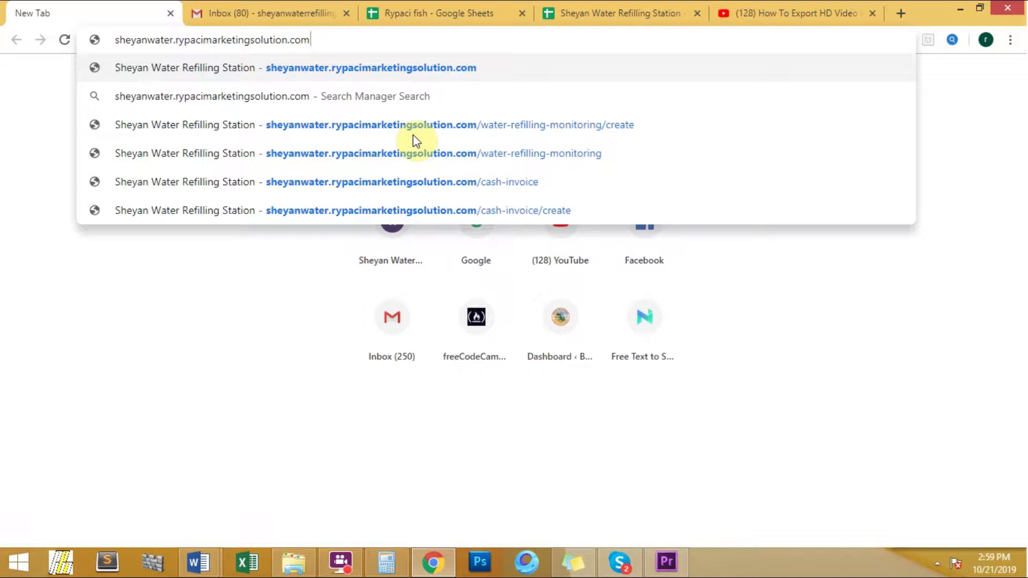
pyautogui.press('Return')
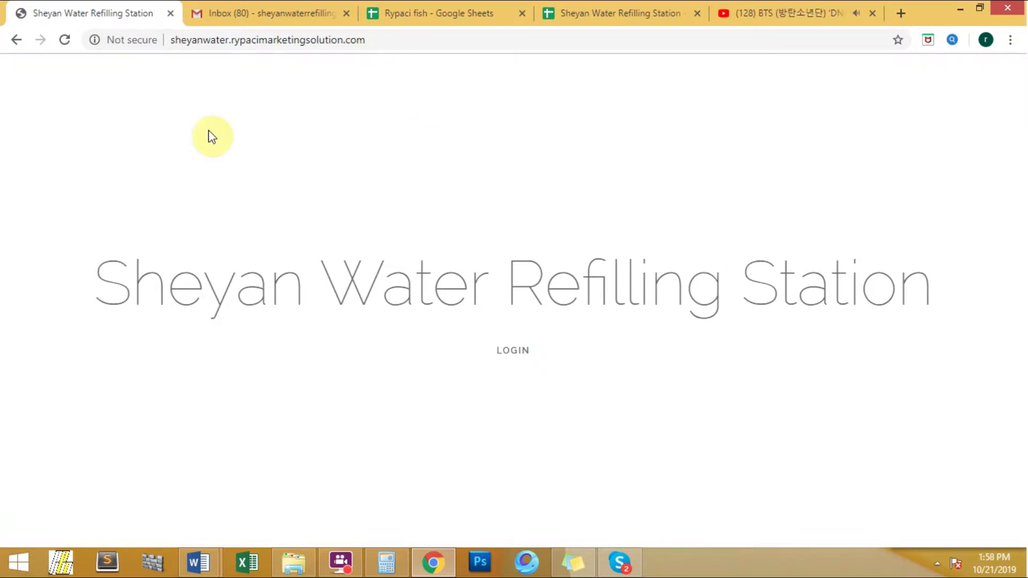
# Step: Log in with the account e-mail and password to reach the sales dashboard
pyautogui.click(511, 351)
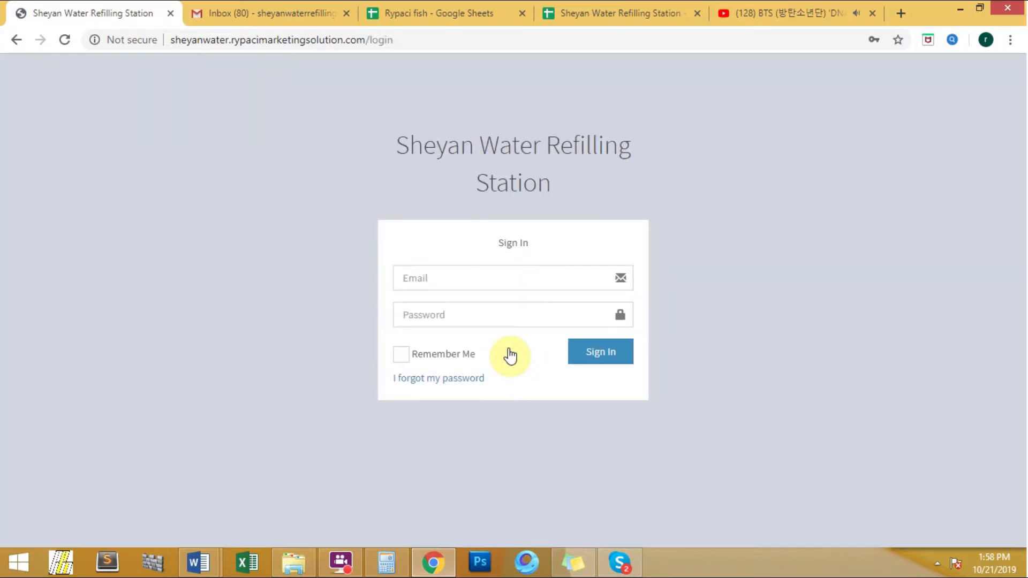
pyautogui.click(462, 272)
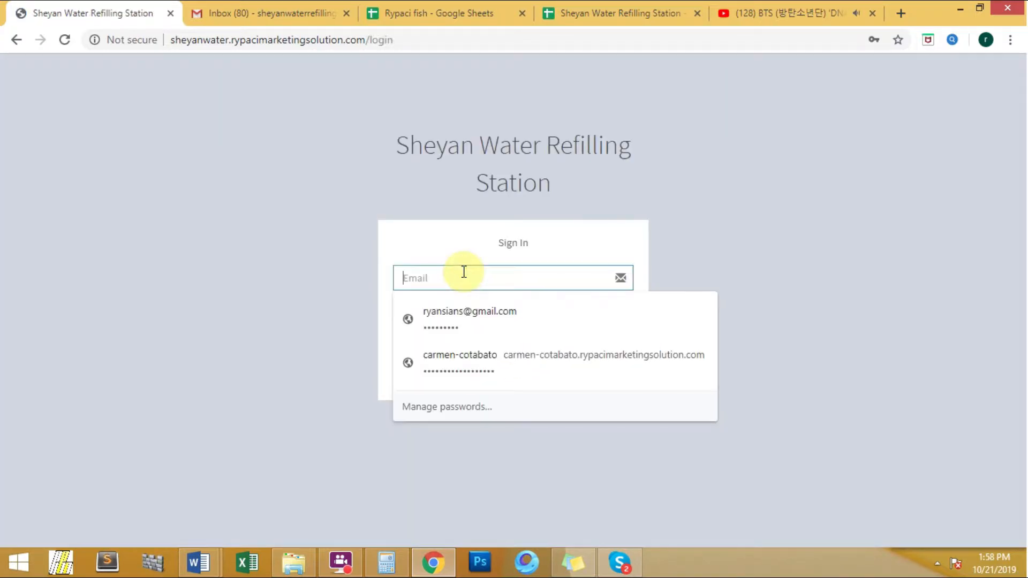
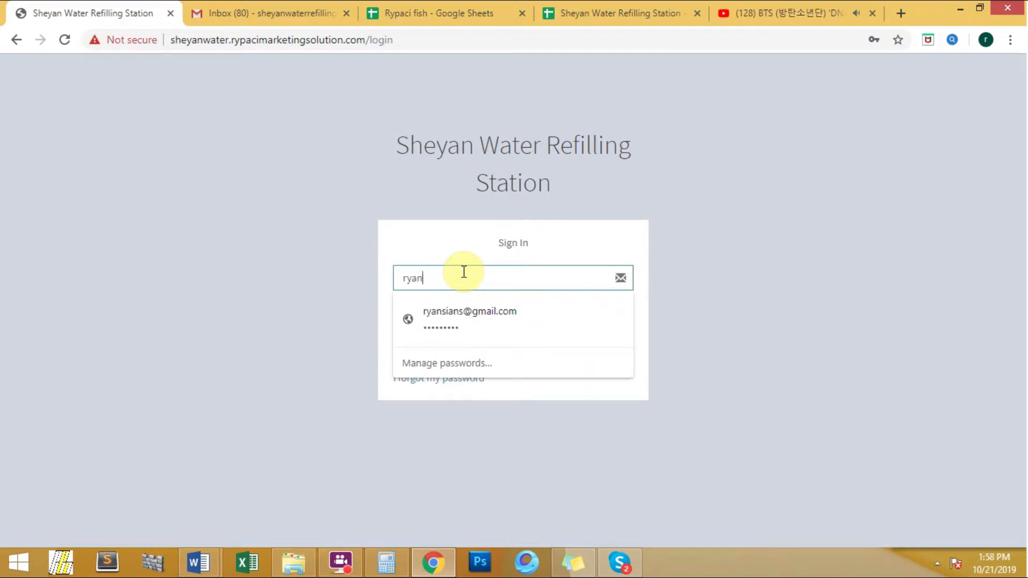
pyautogui.press('Tab')
pyautogui.write('•••••••••')
pyautogui.press('Return')
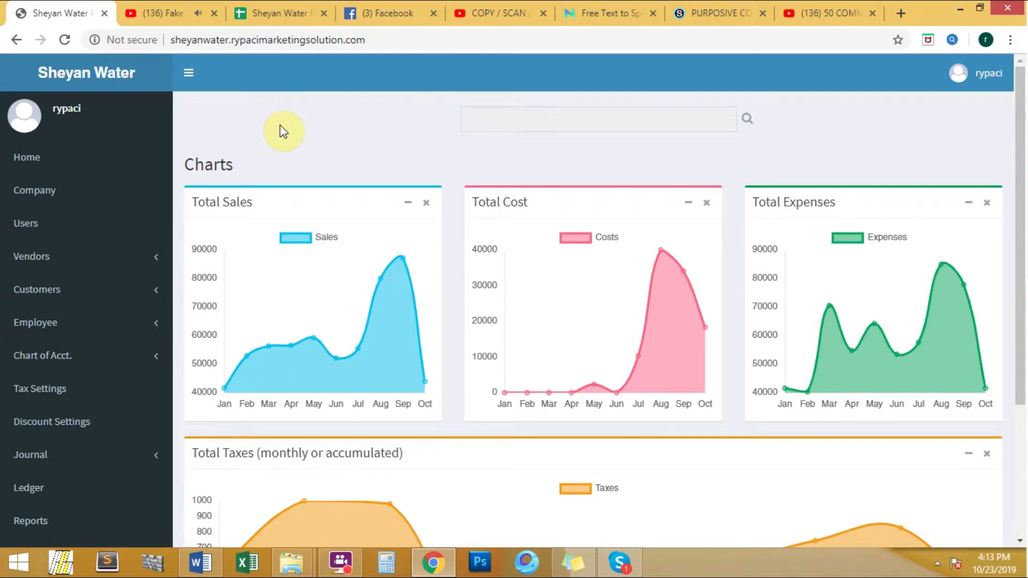
# Step: From the Customers list, start a new Individual customer record
pyautogui.click(33, 292)
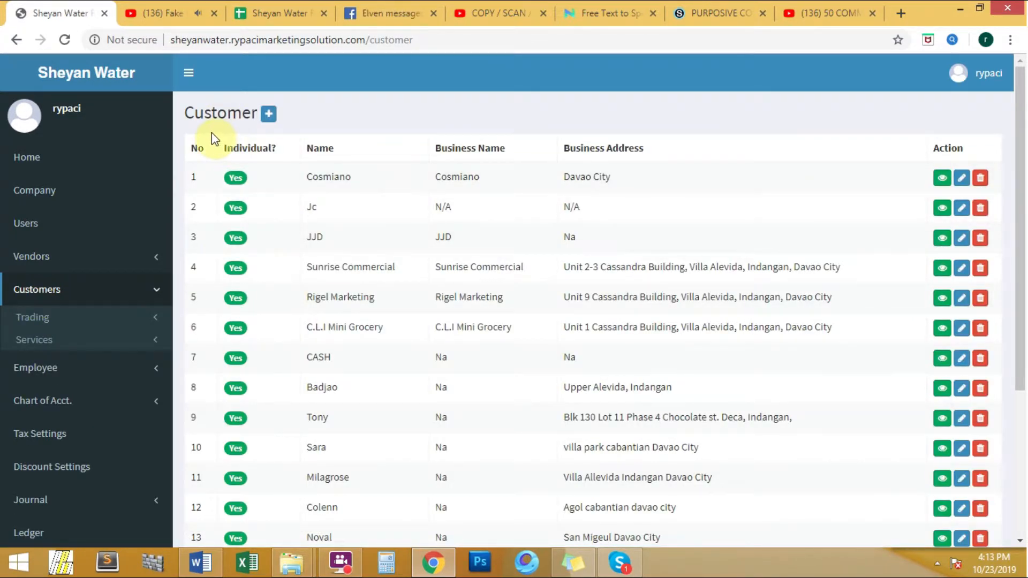
pyautogui.click(269, 118)
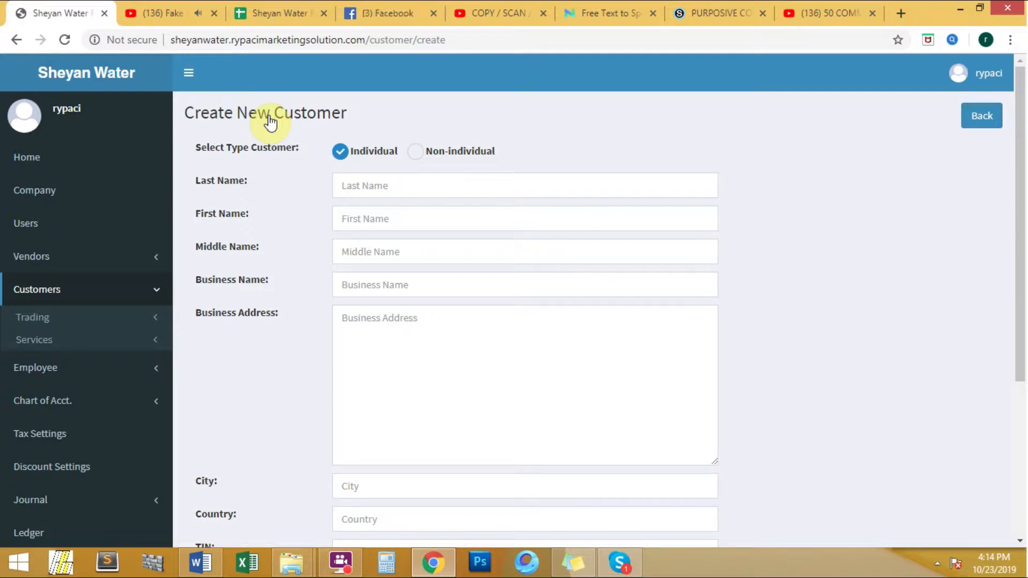
pyautogui.click(412, 153)
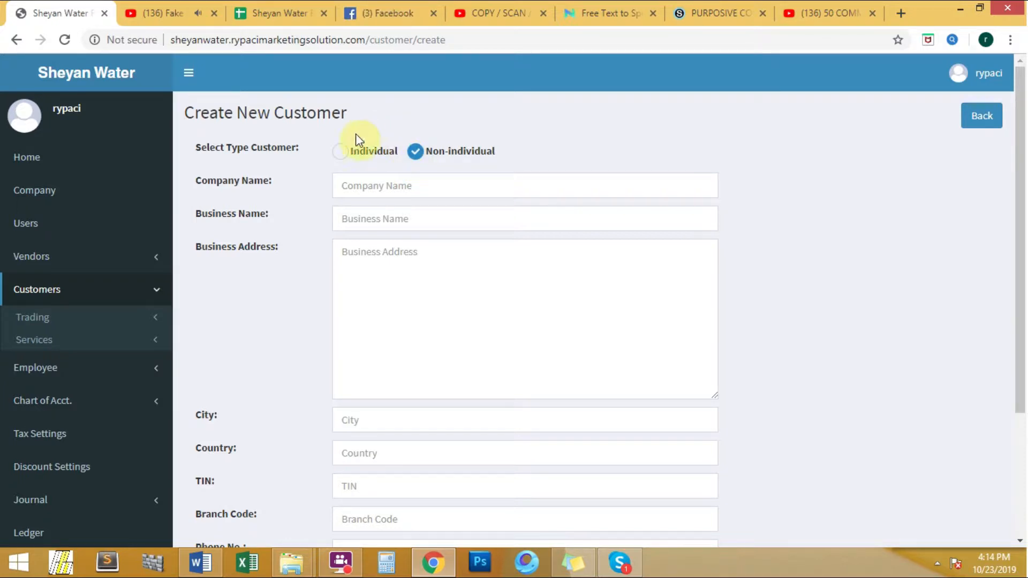
pyautogui.click(340, 162)
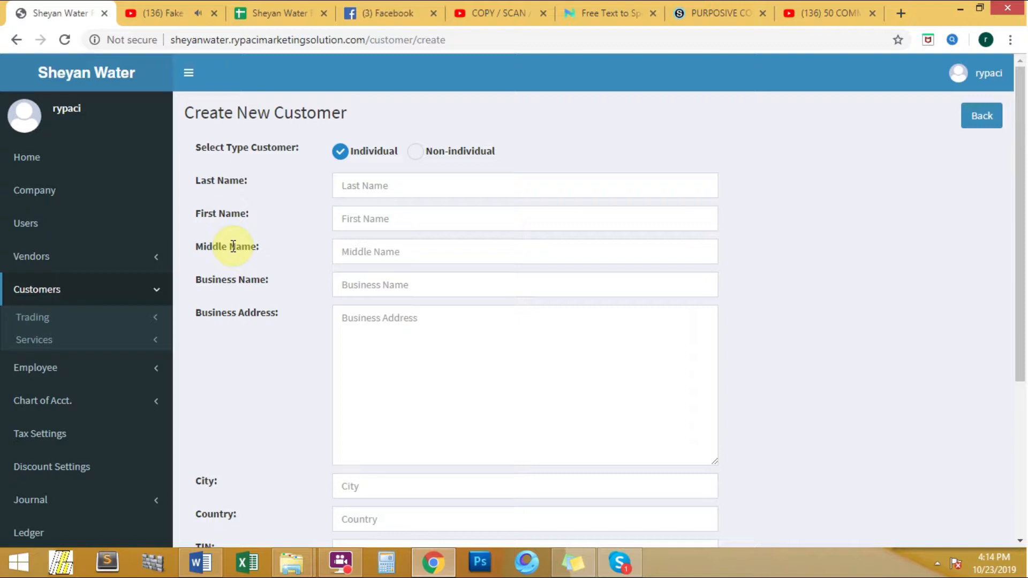
# Step: Enter the customer's last, first and middle names
pyautogui.click(367, 185)
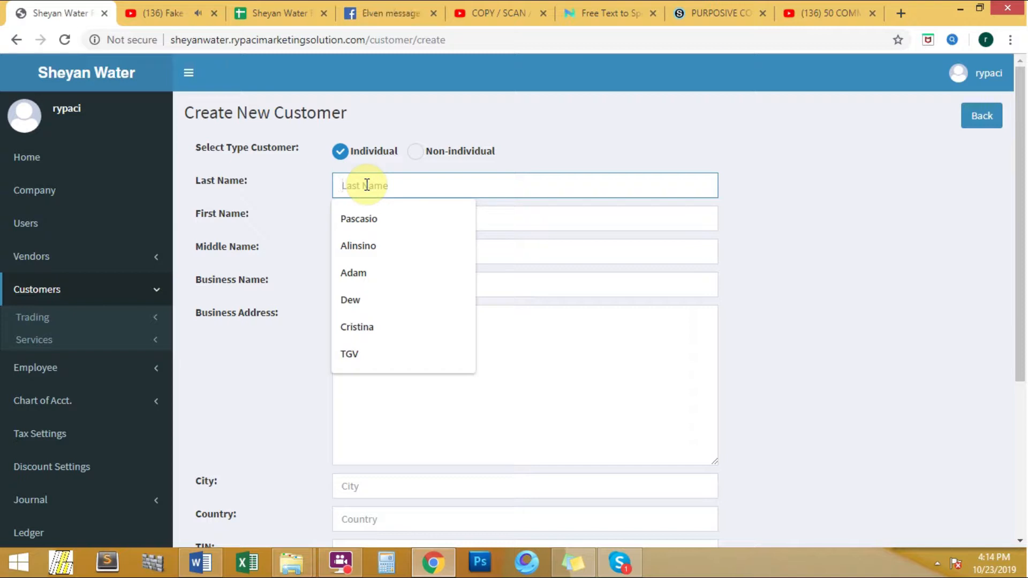
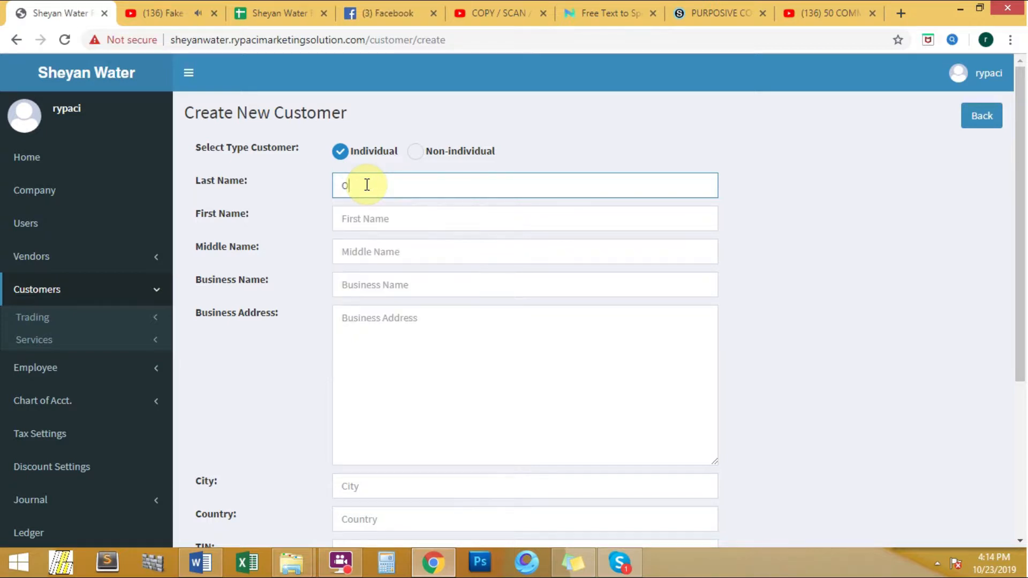
pyautogui.click(384, 219)
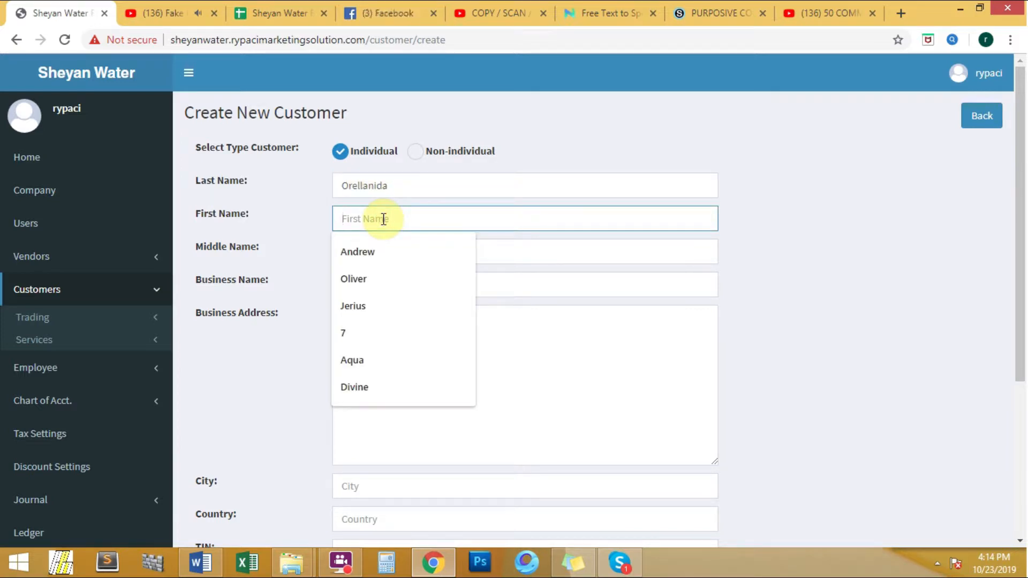
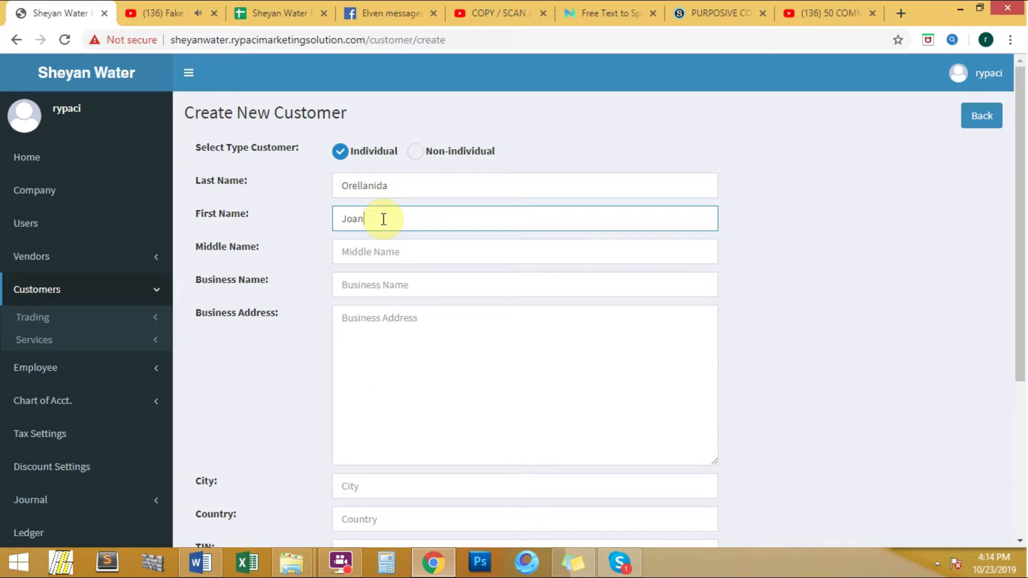
pyautogui.click(379, 263)
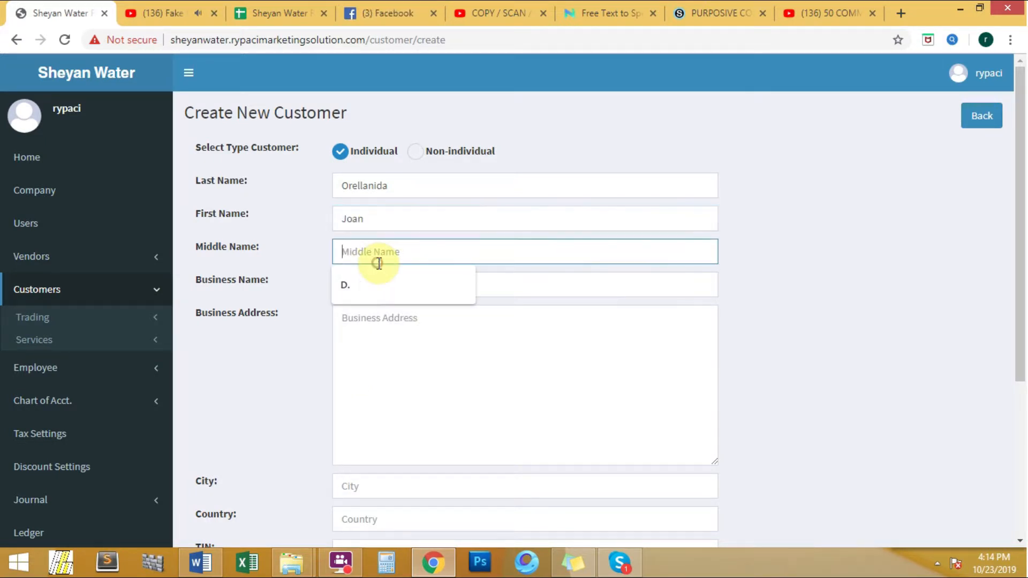
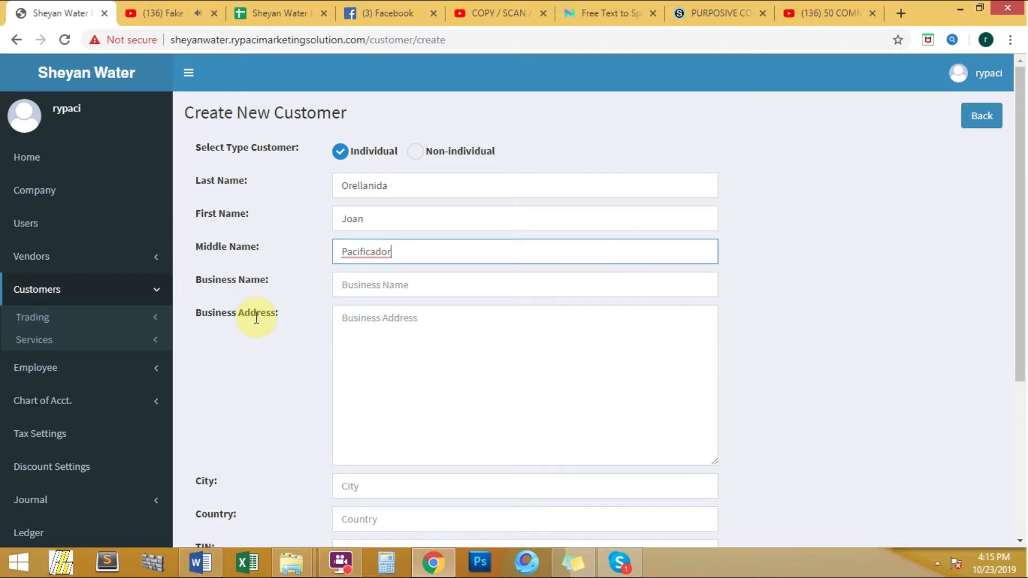
# Step: Set Business Name and Business Address to n/a
pyautogui.click(353, 288)
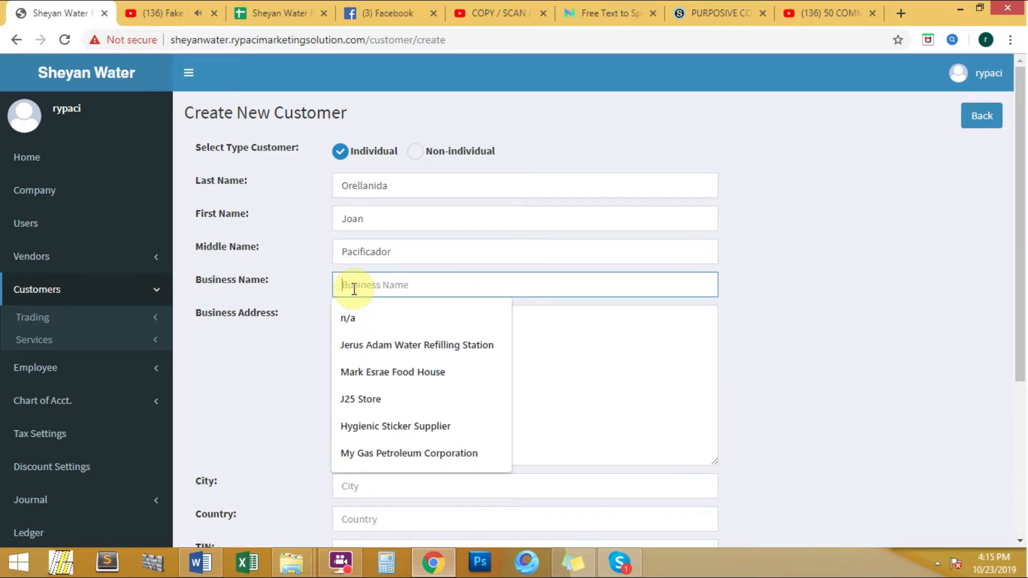
pyautogui.click(380, 321)
pyautogui.click(382, 320)
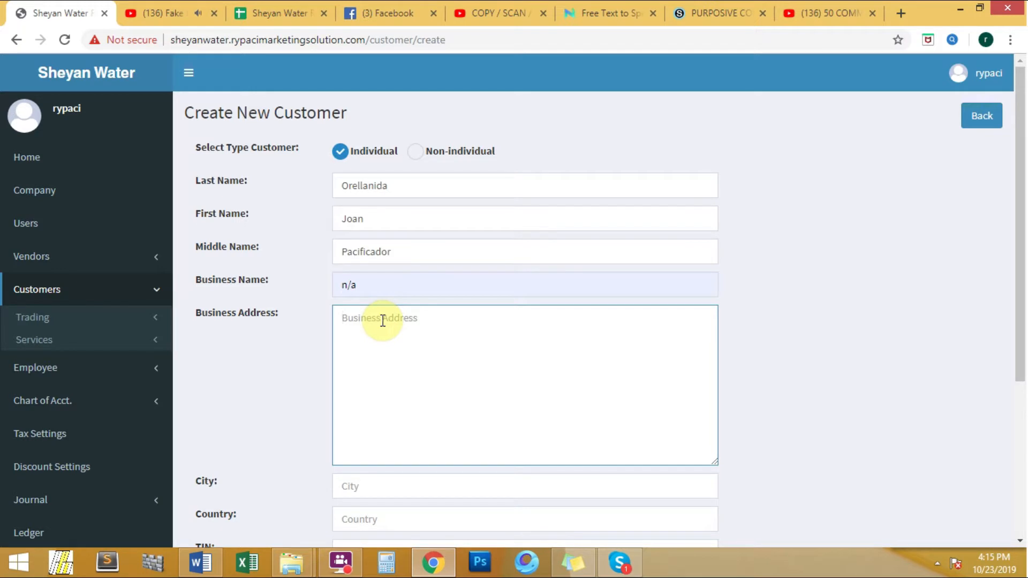
pyautogui.write('n/a')
# Step: Set the city to Davao City and the country to Philippines
pyautogui.scroll(-5, 404, 319)
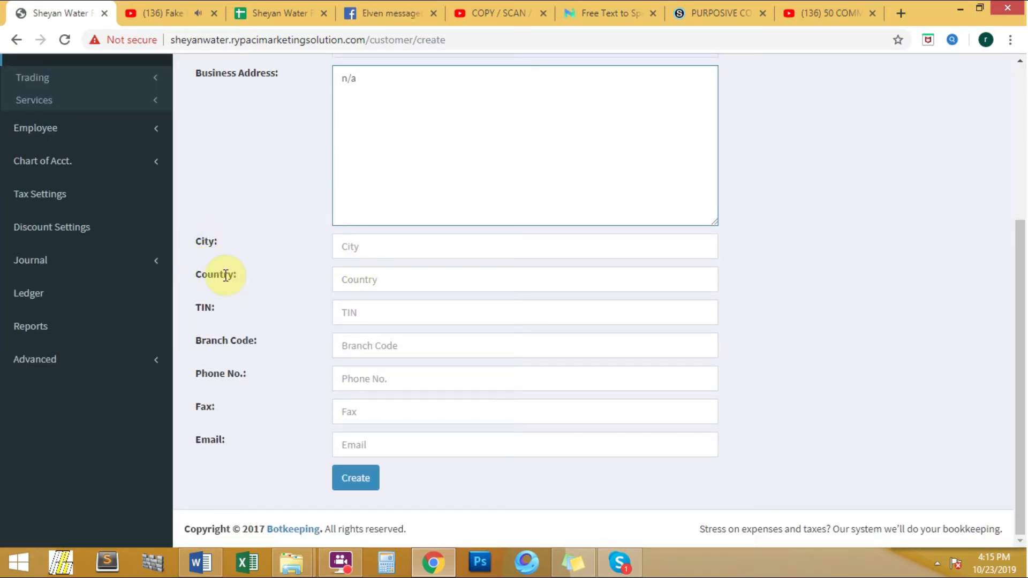
pyautogui.click(368, 248)
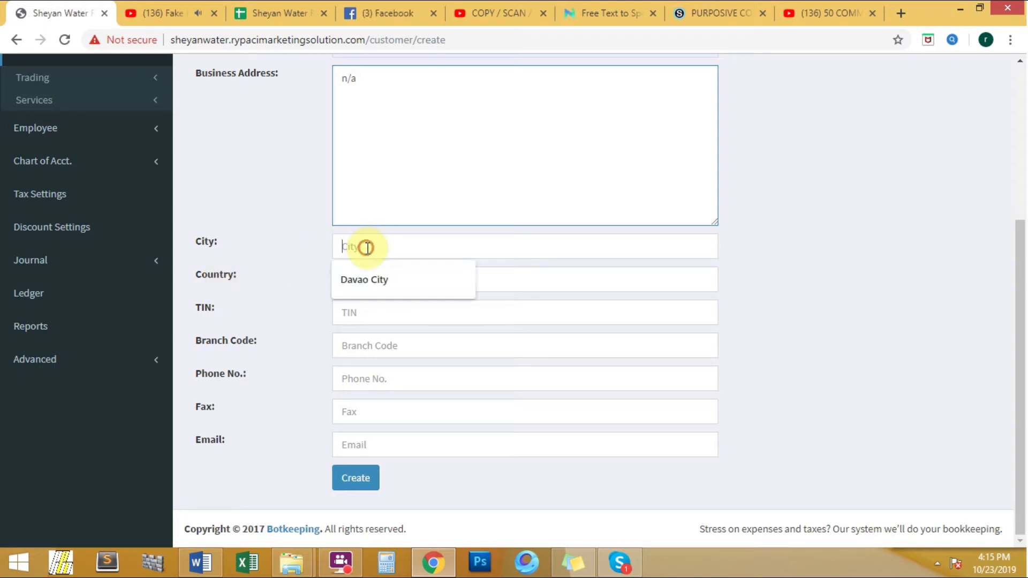
pyautogui.click(360, 281)
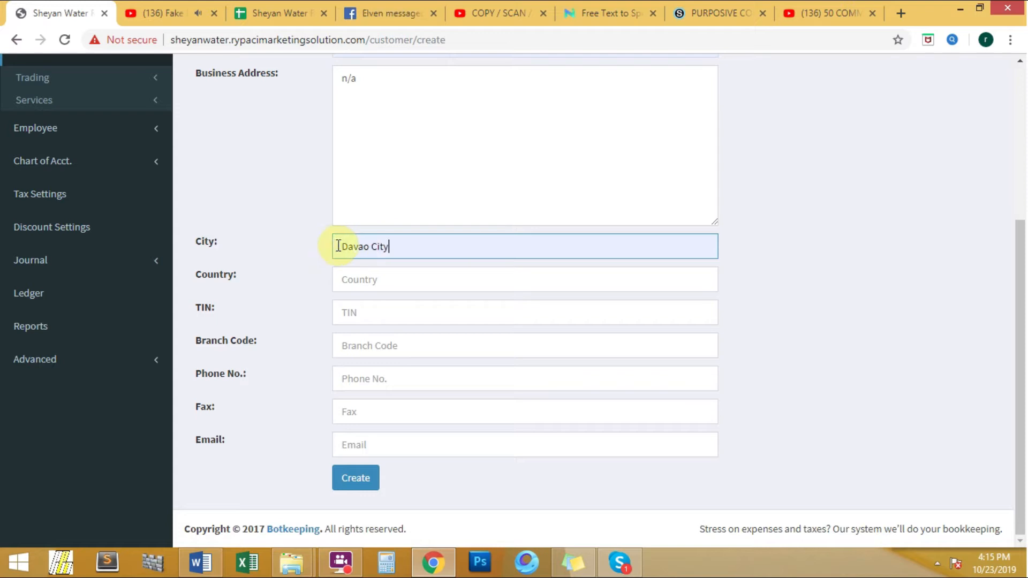
pyautogui.click(386, 280)
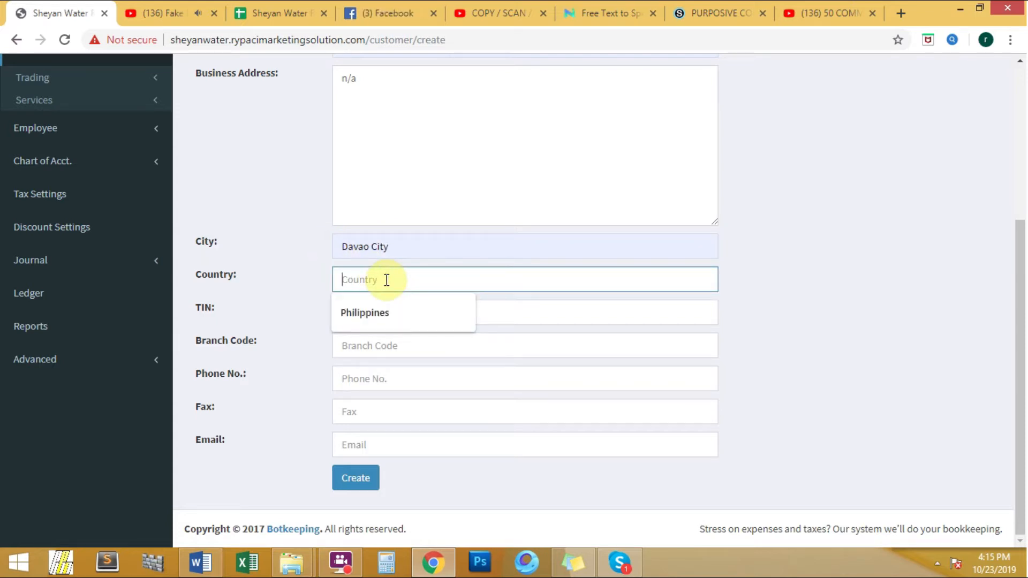
pyautogui.click(374, 313)
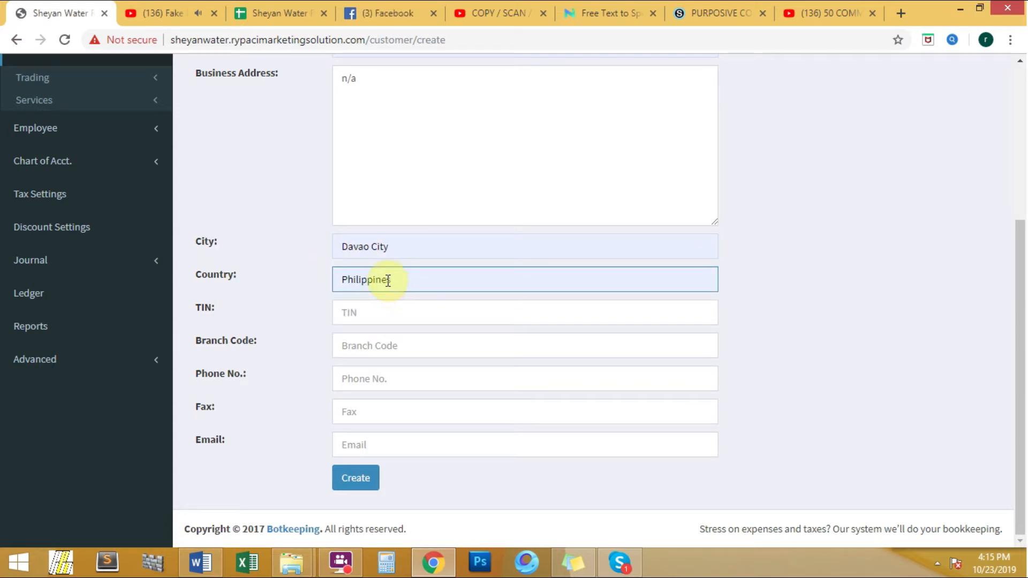
# Step: Enter the customer's phone number and e-mail address
pyautogui.click(349, 379)
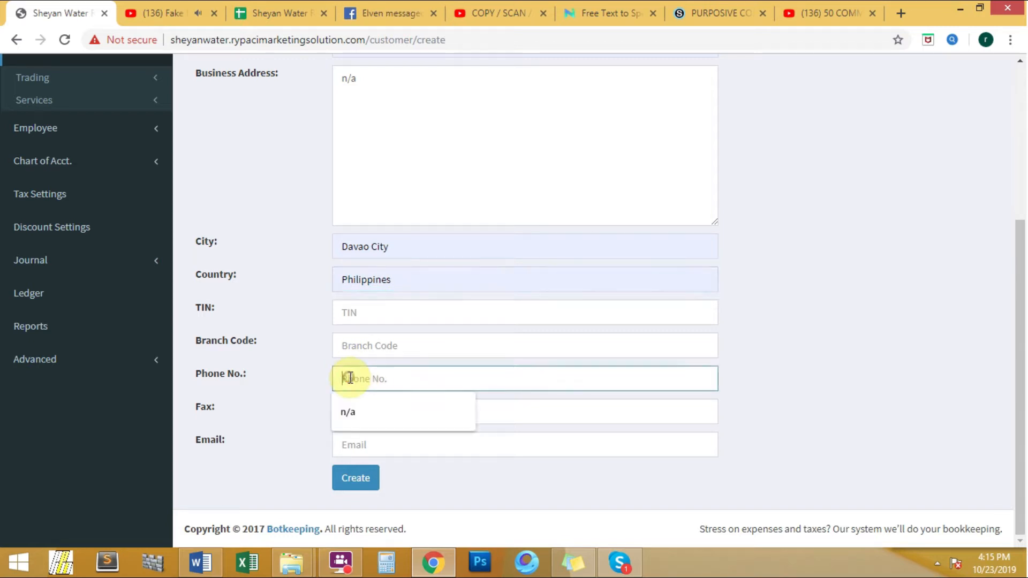
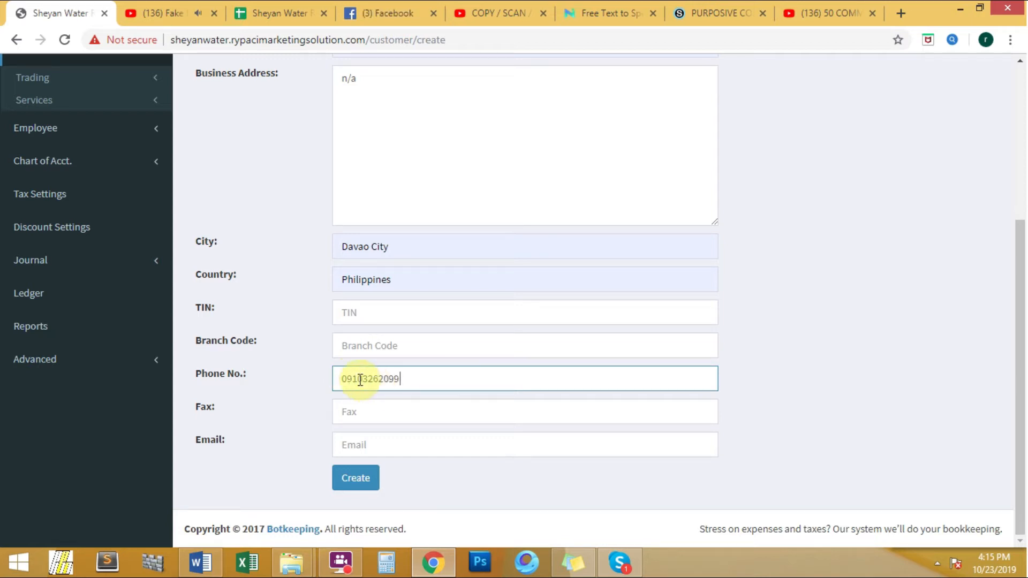
pyautogui.click(373, 449)
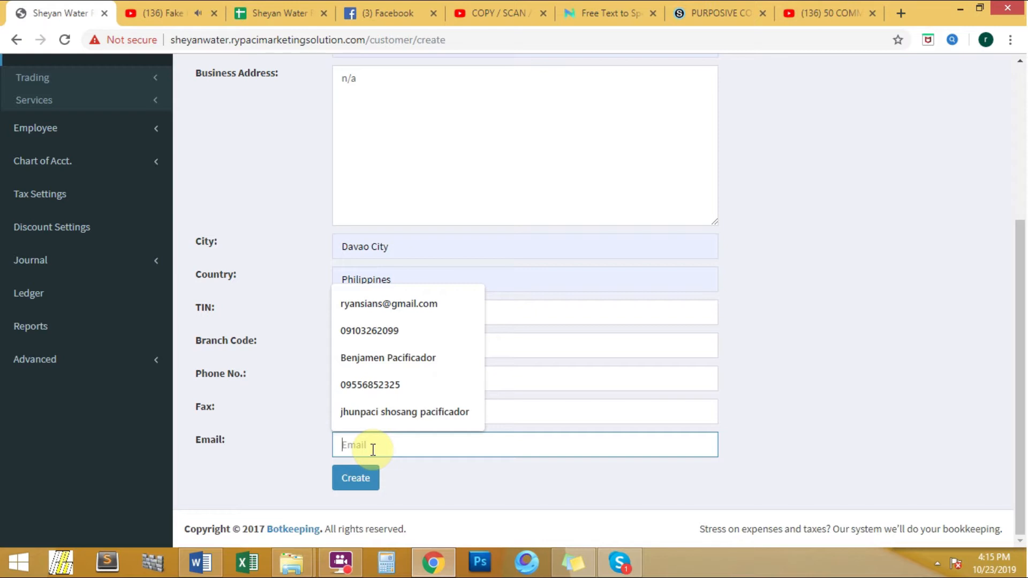
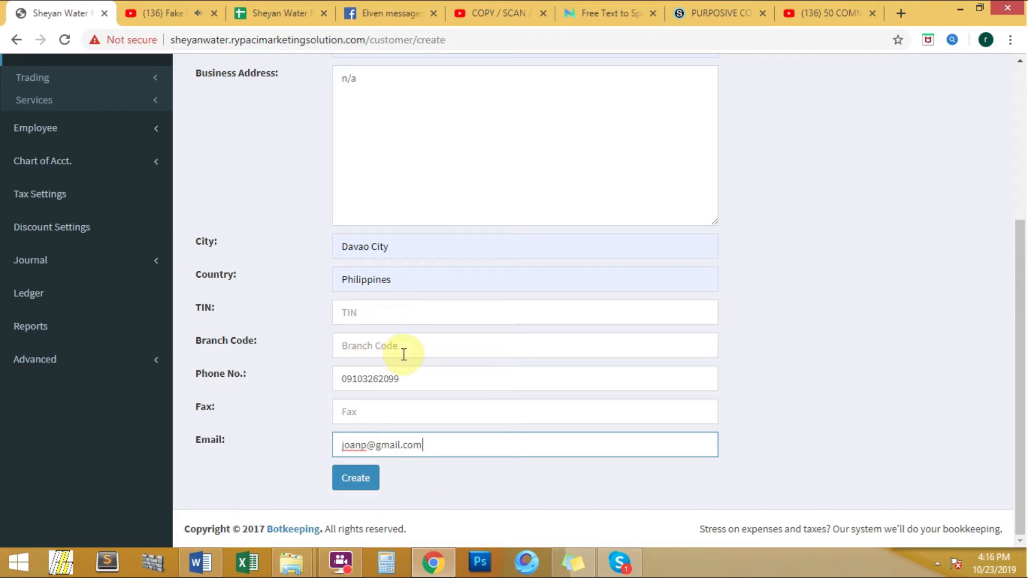
# Step: Set TIN, Branch Code and Fax to n/a
pyautogui.click(389, 319)
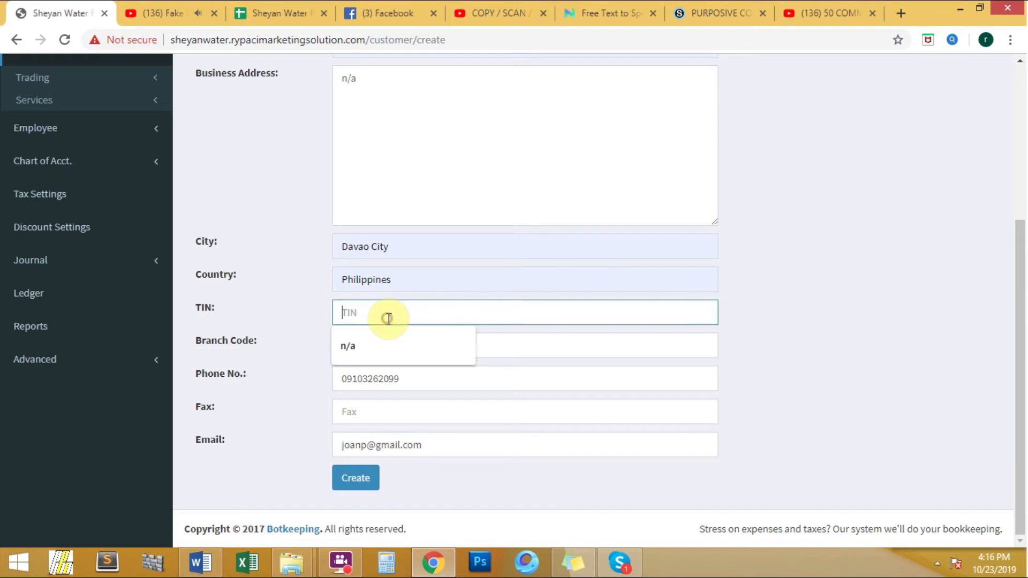
pyautogui.click(386, 346)
pyautogui.click(386, 348)
pyautogui.click(388, 380)
pyautogui.click(390, 378)
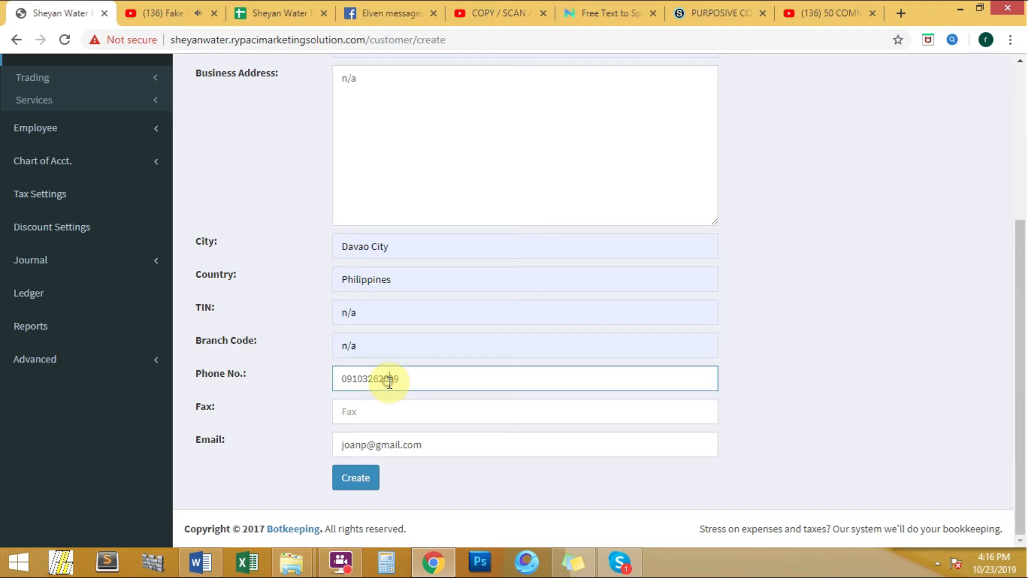
pyautogui.click(383, 422)
pyautogui.click(381, 449)
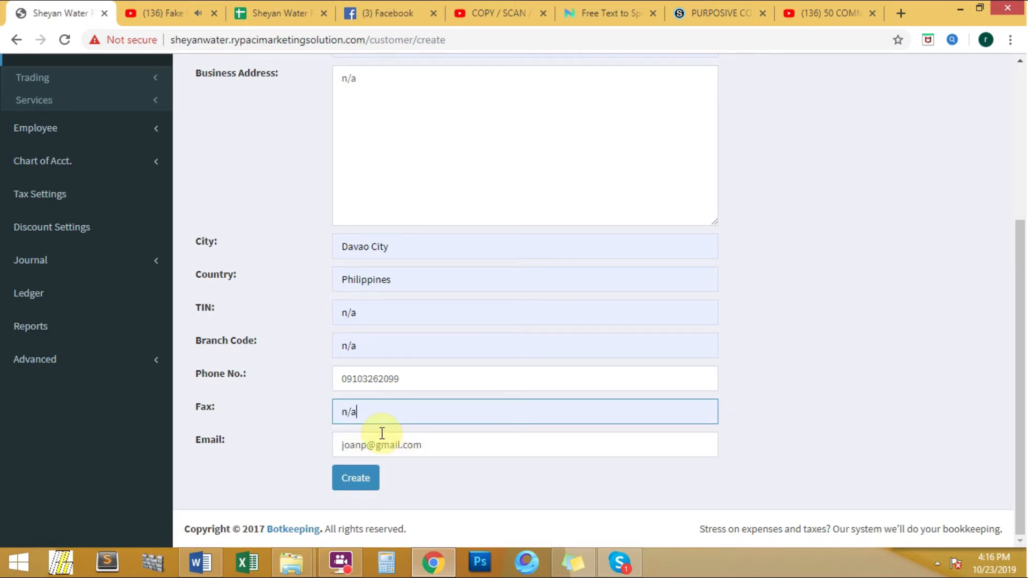
# Step: Create the customer, then add a new Water Refilling Monitoring entry under Advanced
pyautogui.click(362, 483)
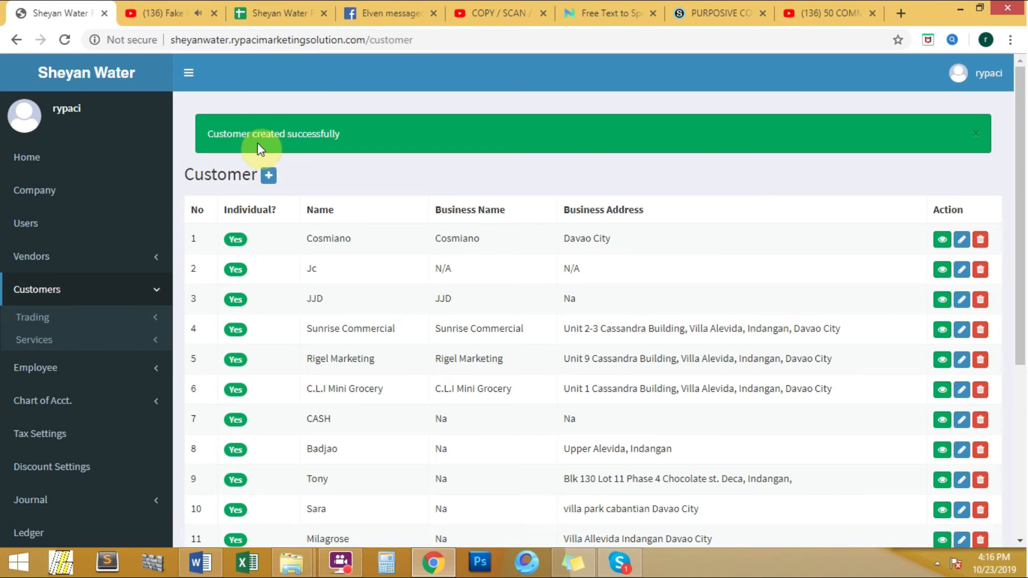
pyautogui.scroll(-5, 265, 146)
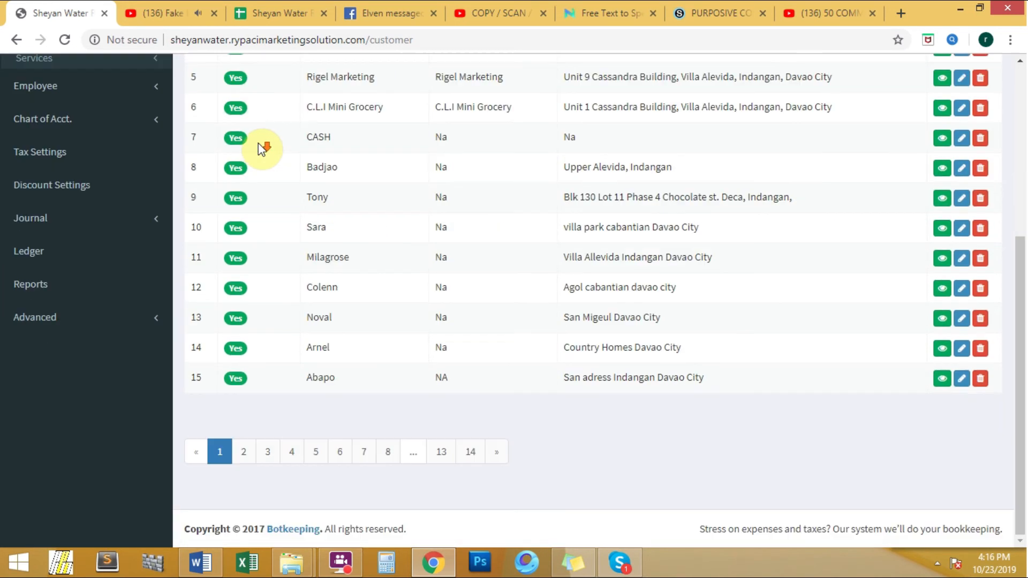
pyautogui.click(156, 320)
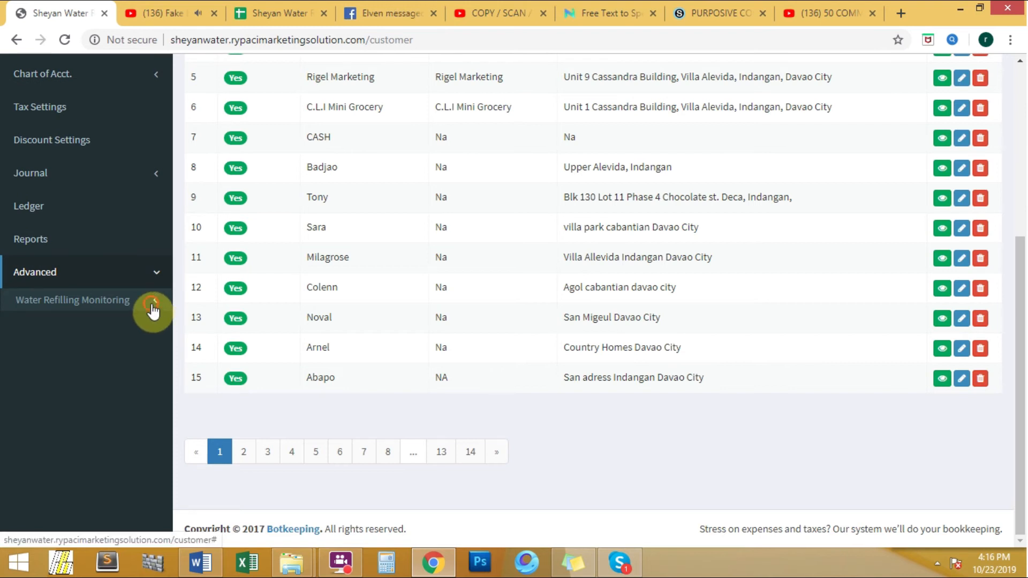
pyautogui.click(152, 313)
pyautogui.click(67, 324)
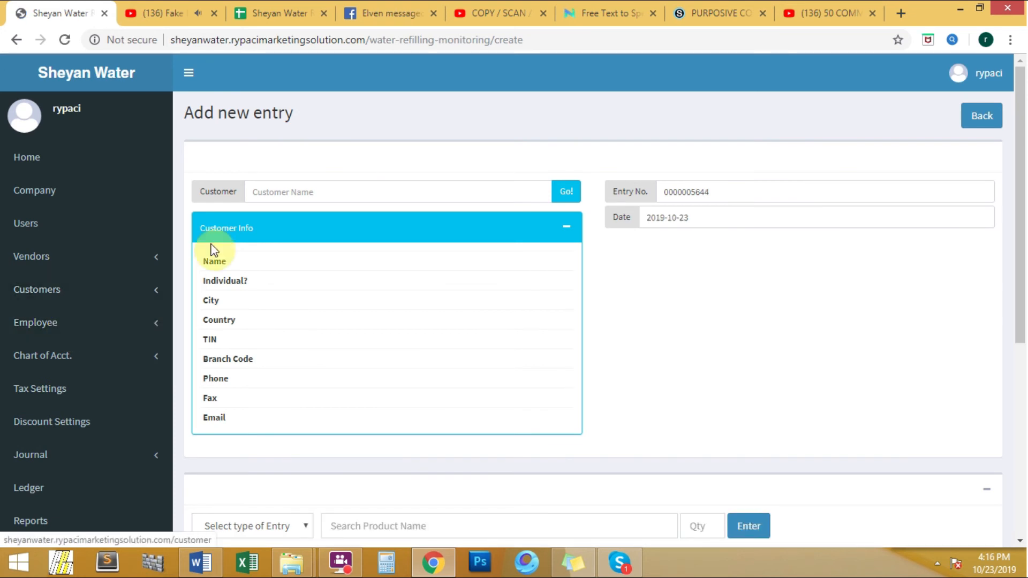
# Step: Pick the new customer in Customer Name and load their Customer Info with Go!
pyautogui.click(270, 193)
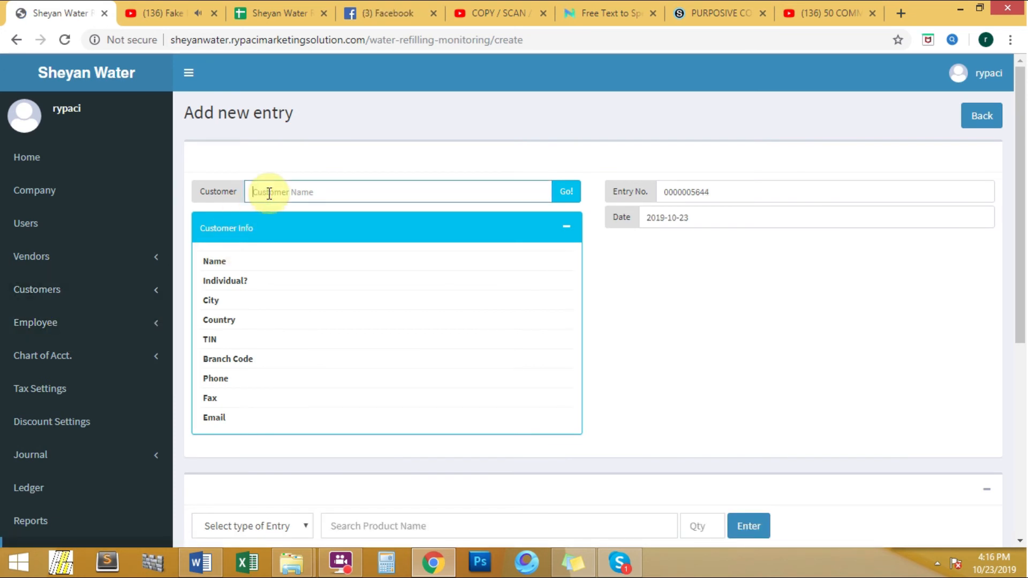
pyautogui.write('Joa')
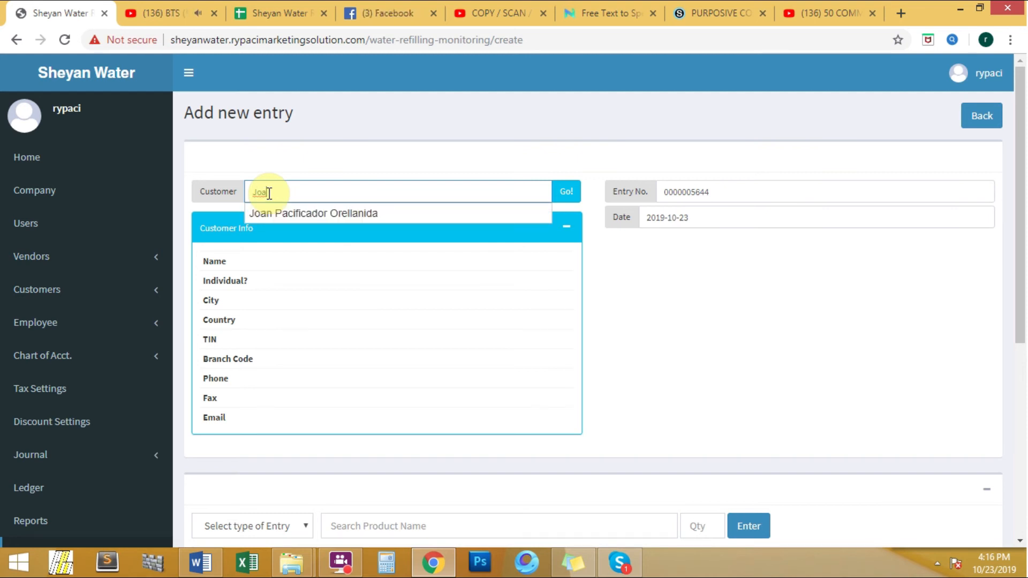
pyautogui.click(287, 214)
pyautogui.click(562, 201)
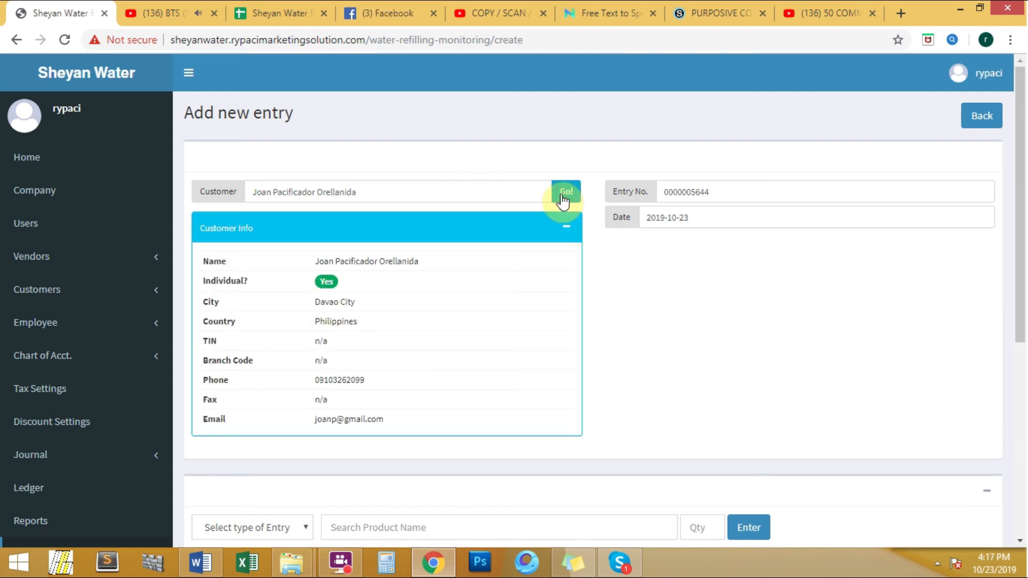